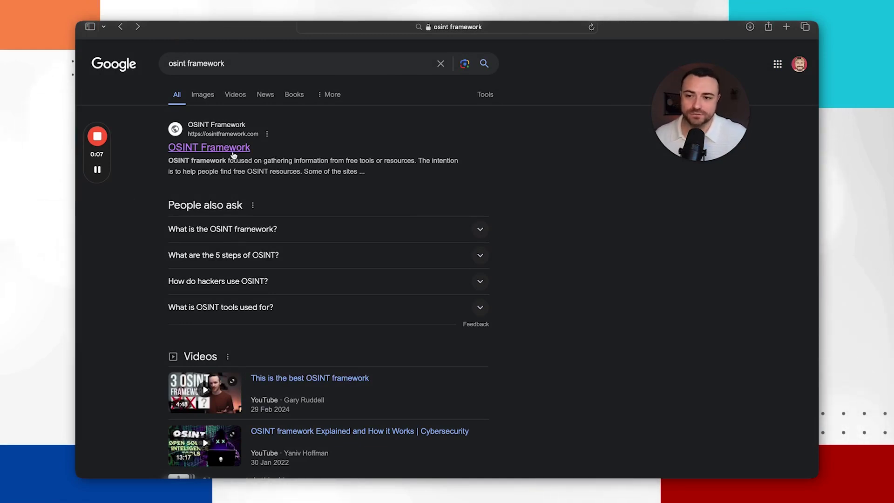
Open osintframework.com from the Google results for 'osint framework'.
left_click(230, 148)
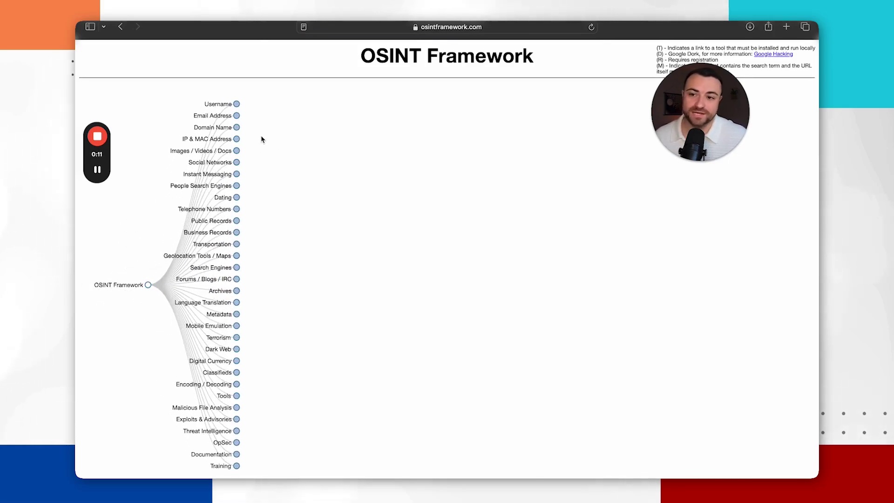
Toggle the Email Address node open and closed, then expand Social Networks and its Facebook branch.
left_click(237, 116)
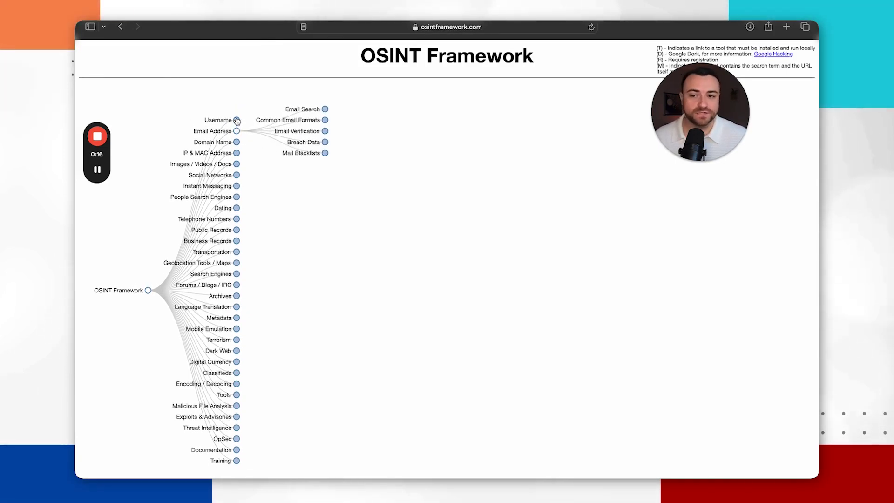
left_click(236, 131)
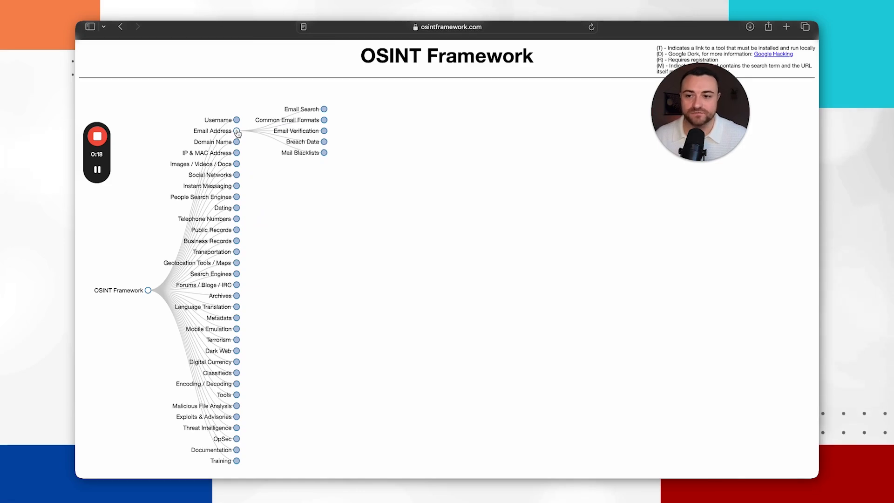
scroll(225, 142, "down", 2)
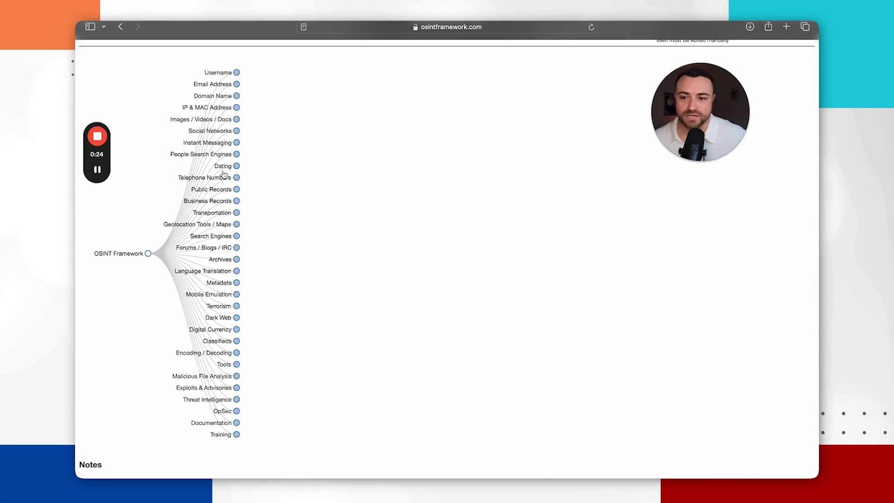
left_click(236, 132)
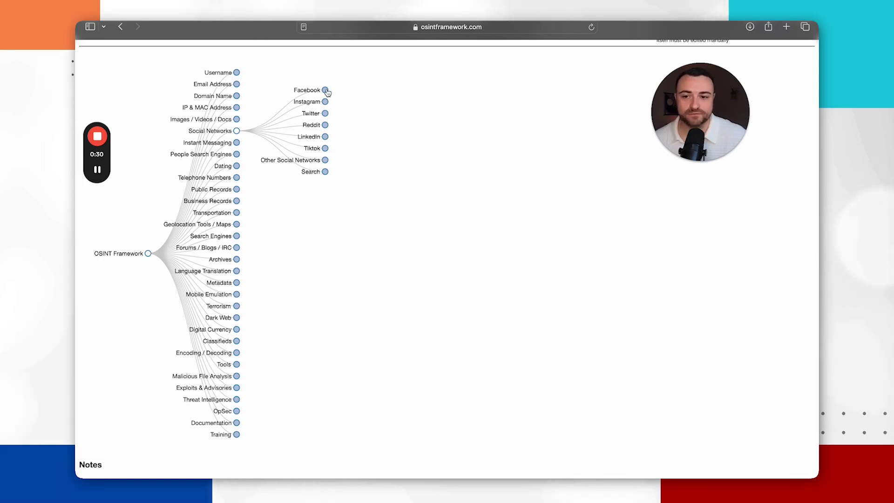
left_click(325, 90)
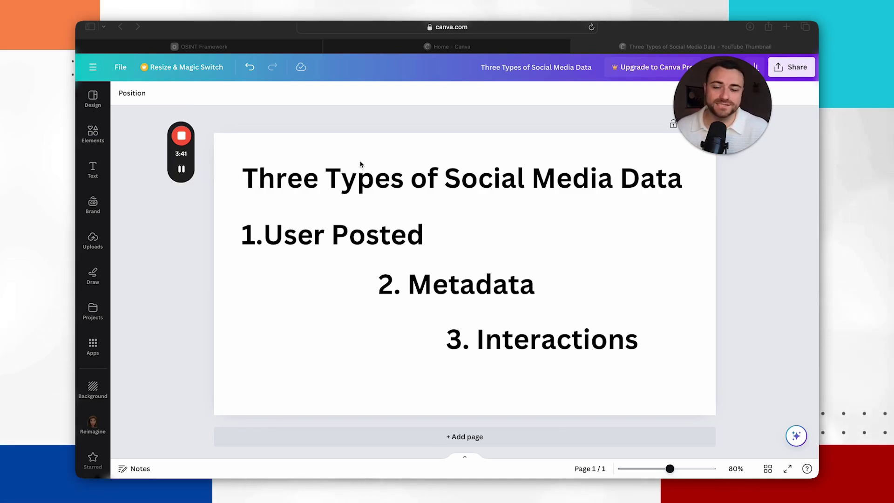
Present the Canva slide listing User Posted, Metadata and Interactions social media data types.
mouse_move(184, 172)
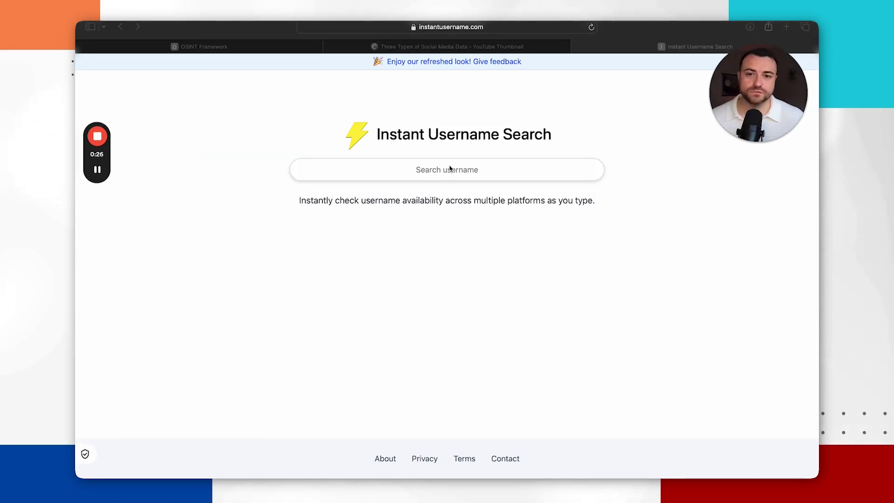
Paste the username into Instant Username Search to check its availability across platforms.
left_click(450, 169)
type("empiricaltraining")
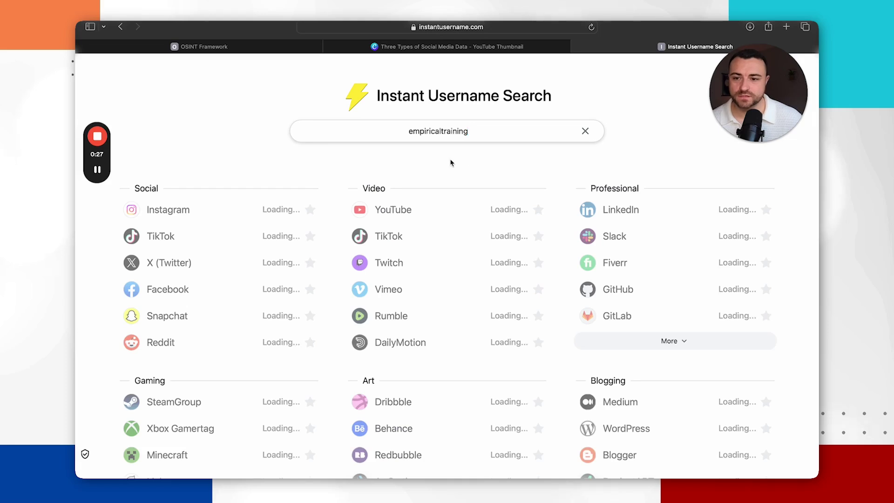
mouse_move(250, 214)
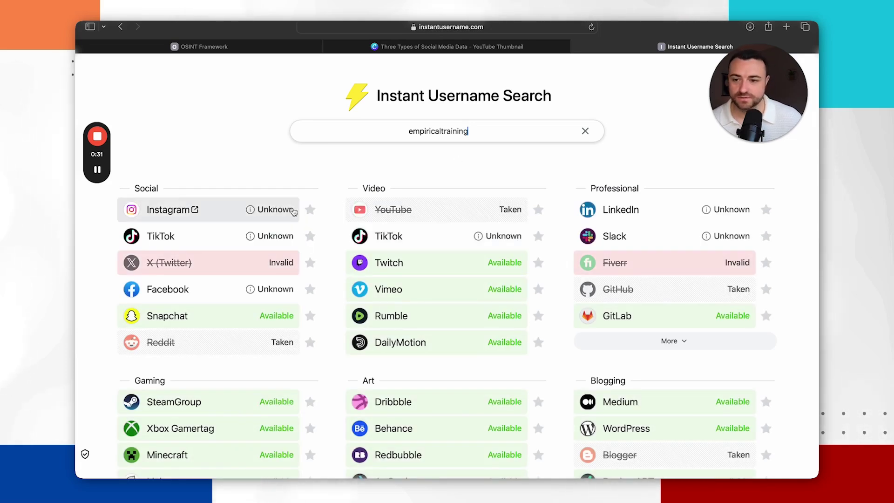
scroll(170, 221, "down", 1)
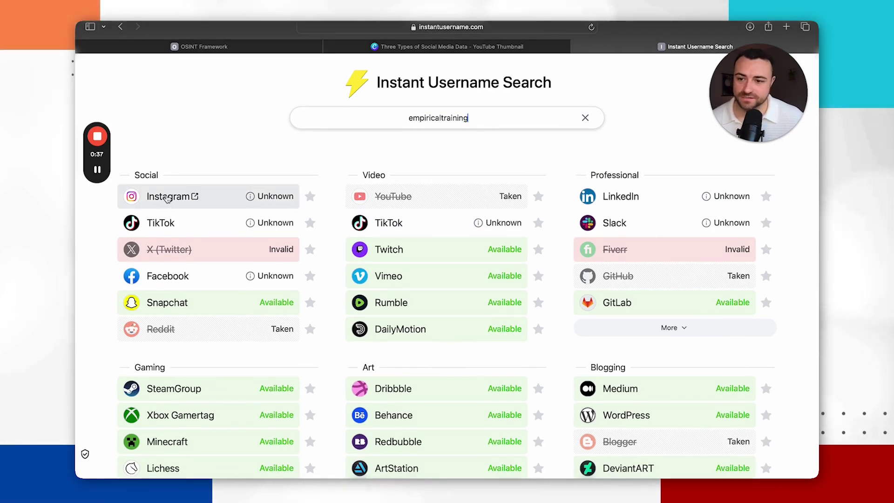
View the username's Instagram profile, then return to and review the platform results.
left_click(164, 198)
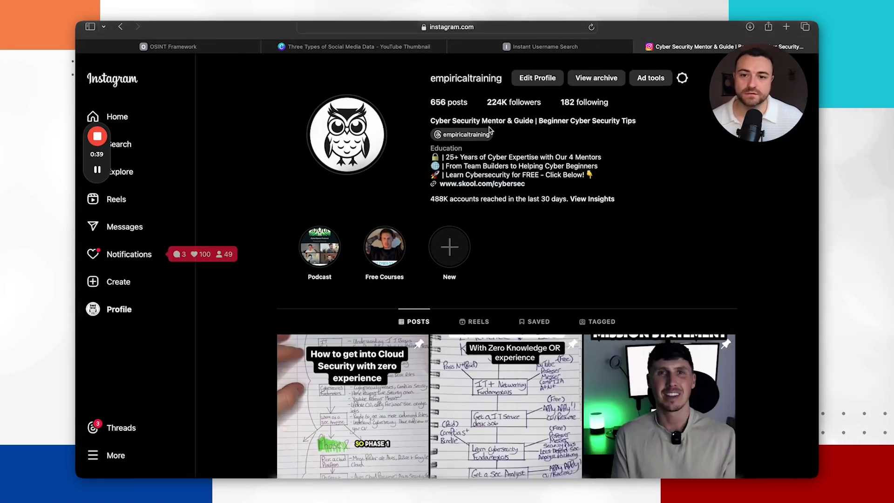
left_click(639, 47)
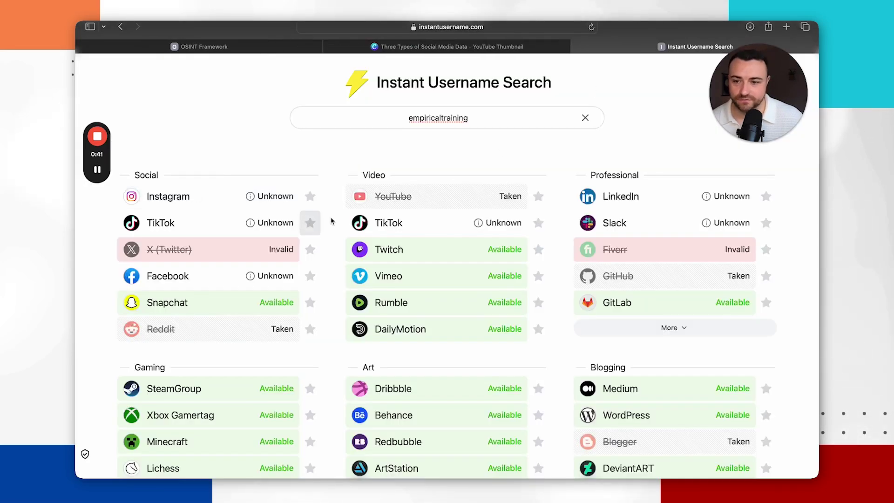
scroll(238, 230, "down", 2)
scroll(237, 230, "down", 5)
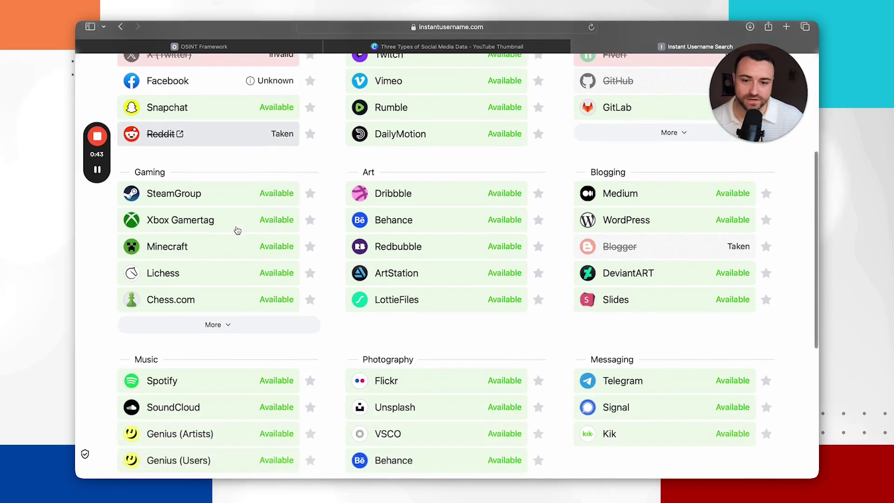
scroll(237, 230, "up", 7)
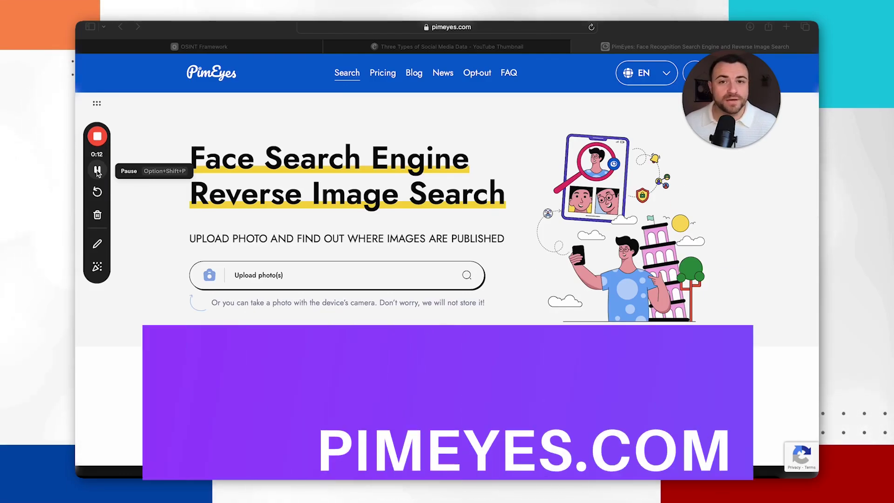
Upload IMG_1046.PNG from Downloads to PimEyes and start a face search with it.
left_click(256, 278)
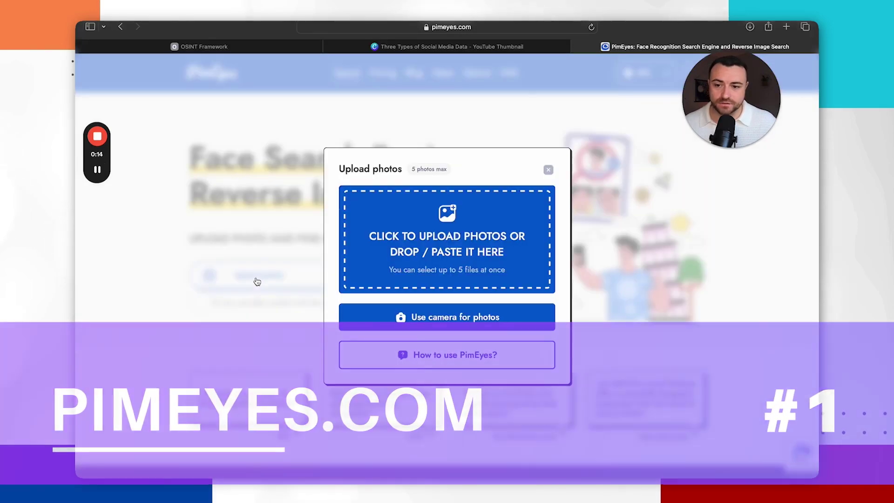
left_click(454, 235)
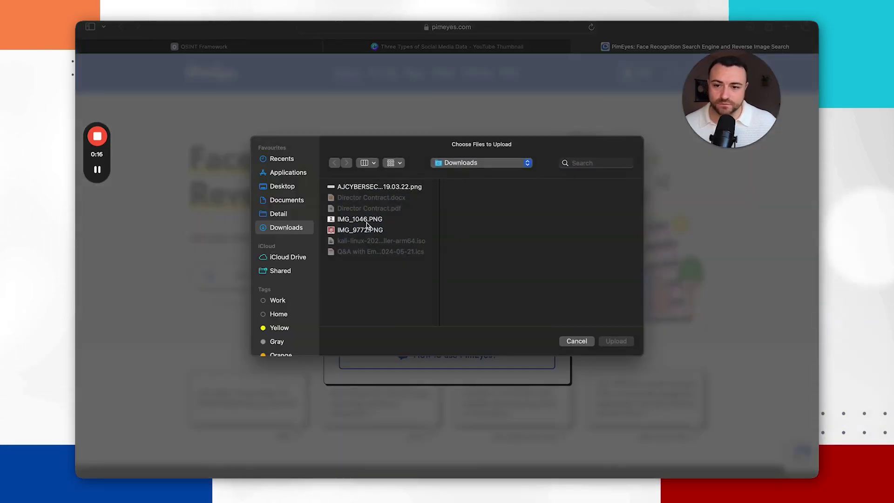
left_click(368, 223)
left_click(615, 341)
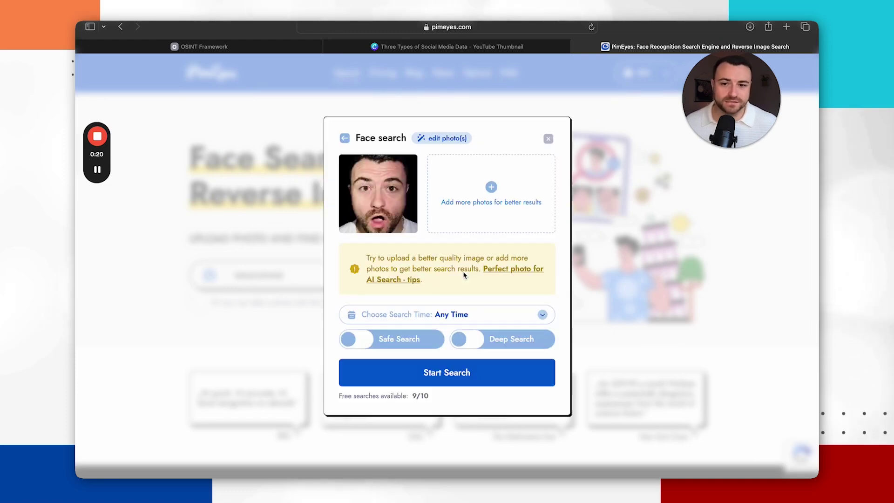
left_click(418, 376)
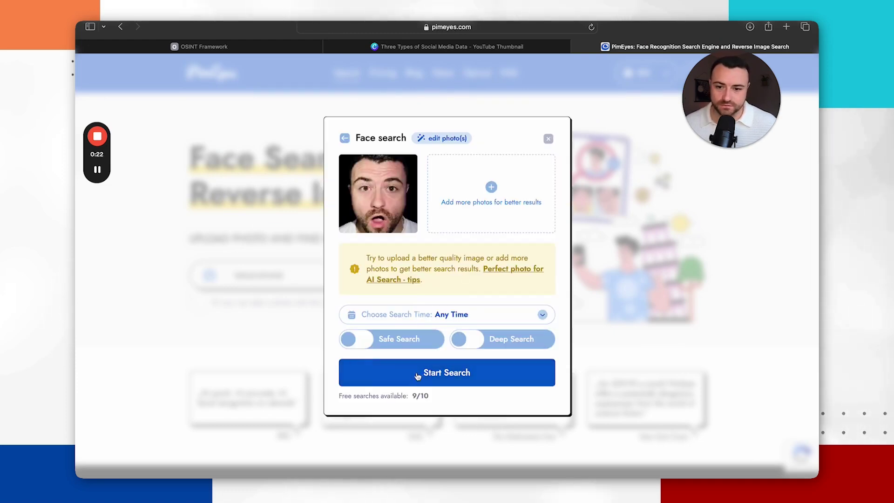
left_click(446, 375)
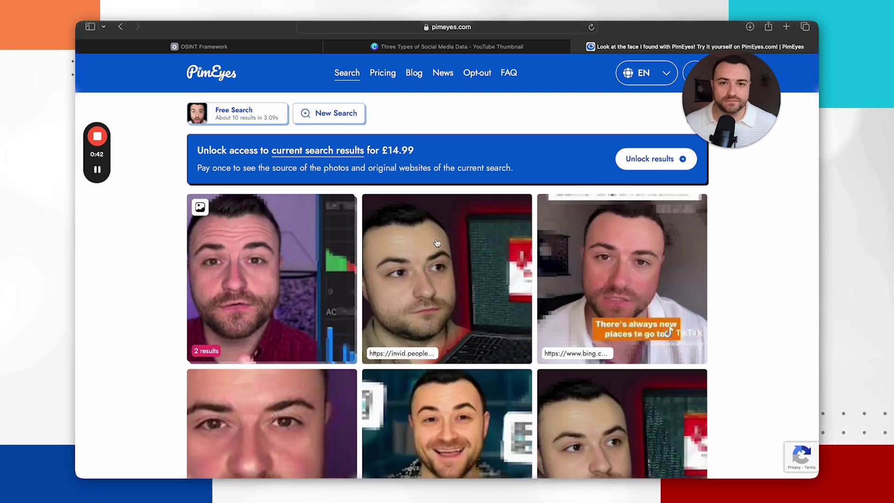
Scroll through the grid of about 10 PimEyes face-match results.
scroll(447, 242, "down", 2)
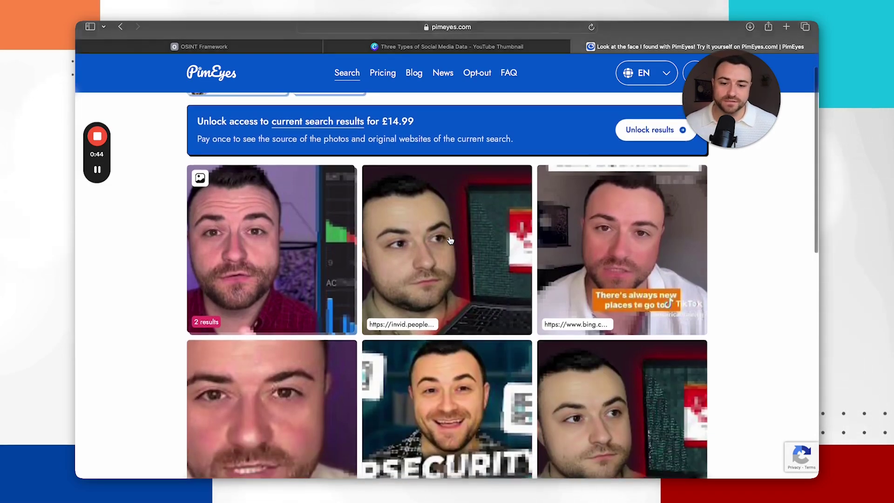
scroll(450, 240, "down", 10)
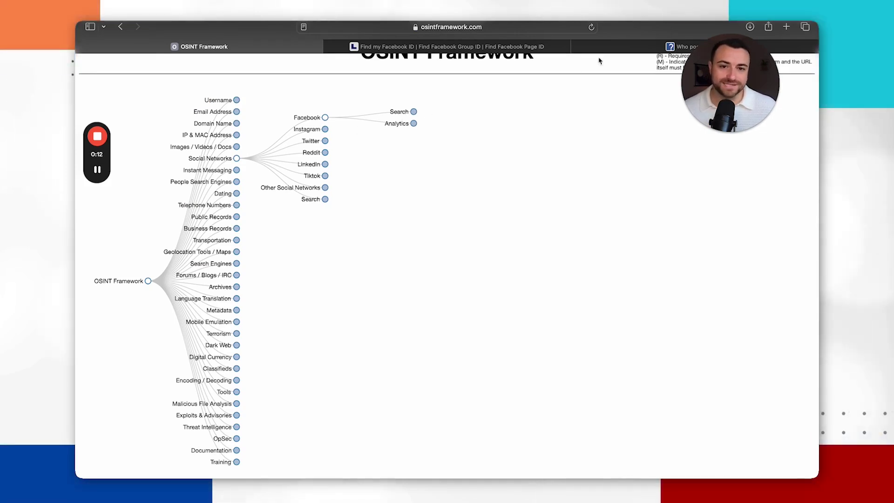
Re-enter the looked-up profile ID in the Get ID field on Who posted what?
left_click(623, 49)
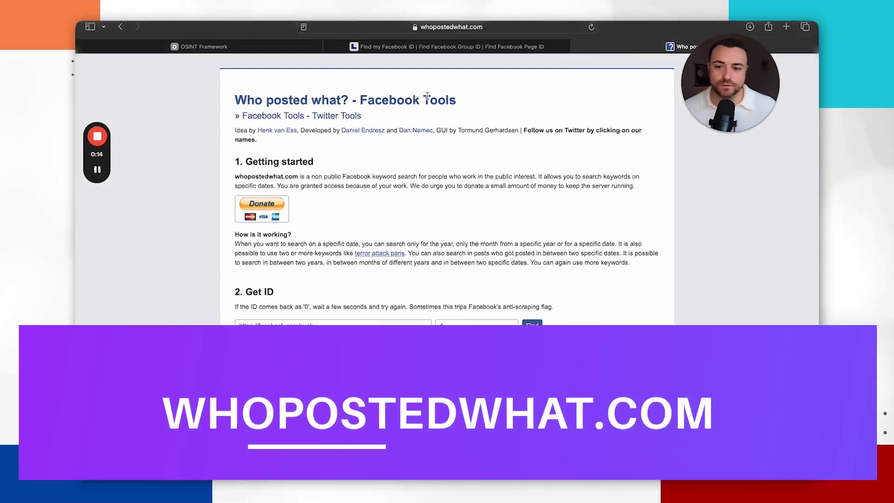
scroll(275, 192, "down", 3)
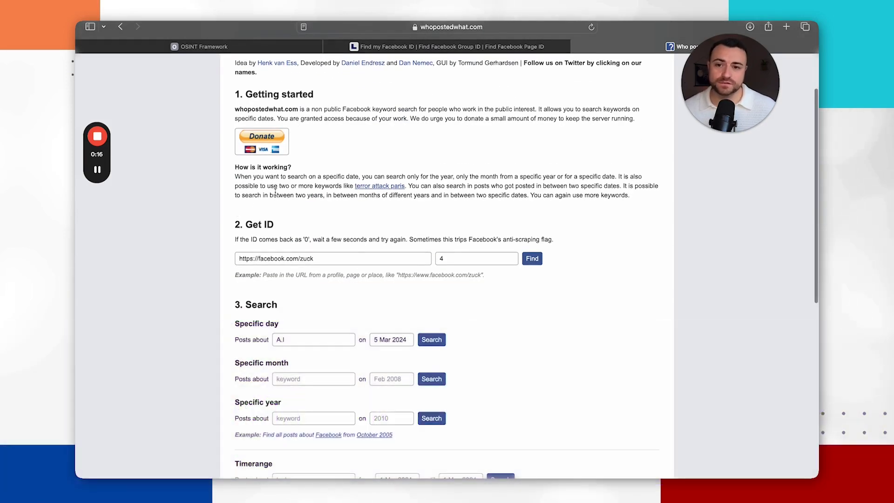
scroll(275, 192, "down", 4)
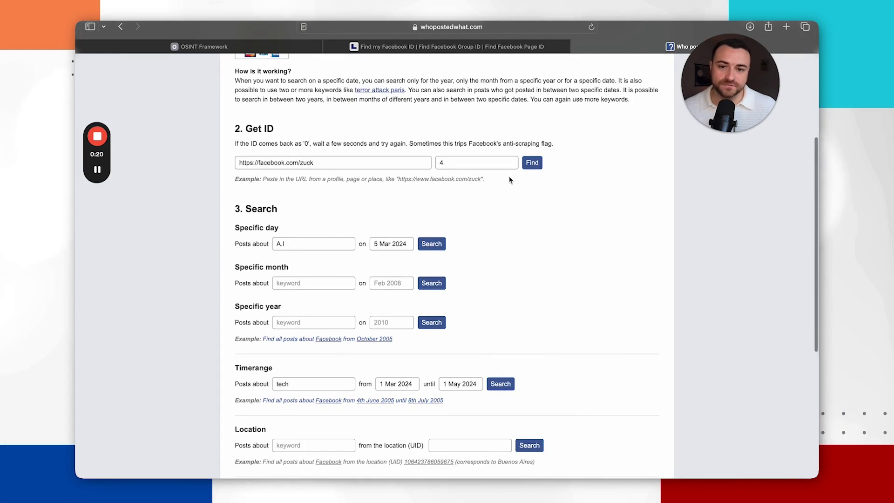
left_click(486, 164)
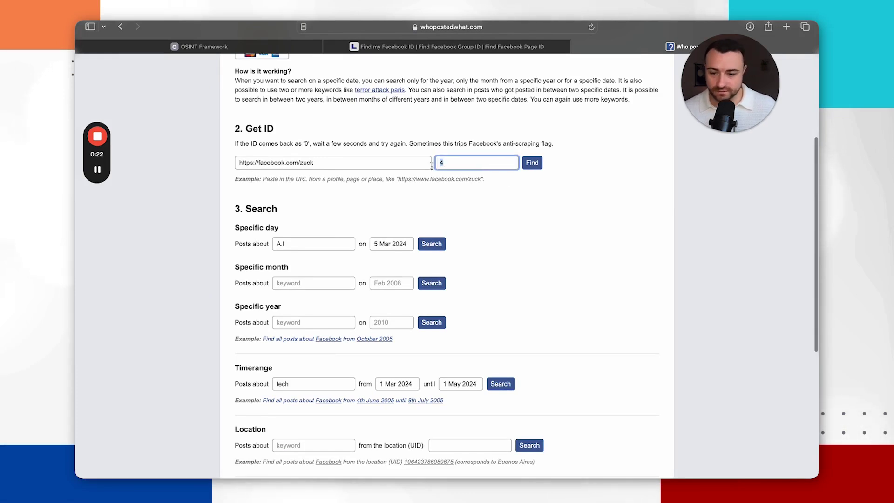
key("BackSpace")
left_click(536, 197)
left_click(481, 164)
type("4")
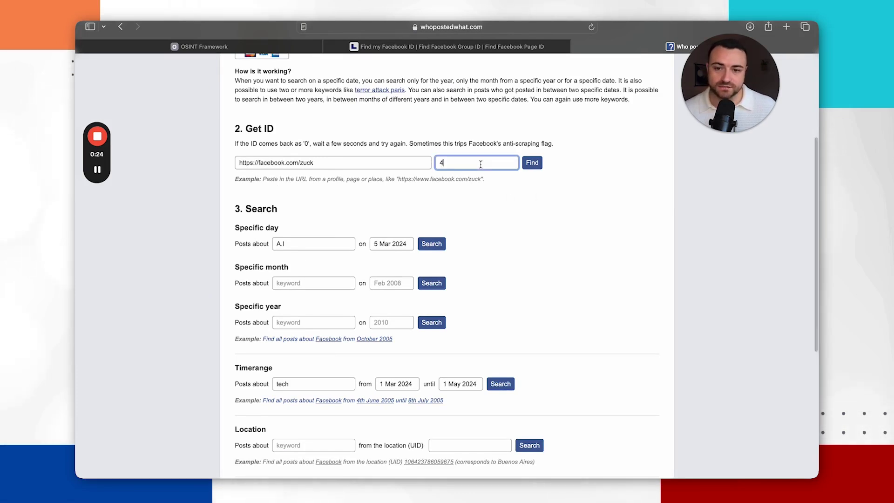
Run a 'Posts from' search for that profile's Facebook posts about A.I.
scroll(459, 171, "down", 6)
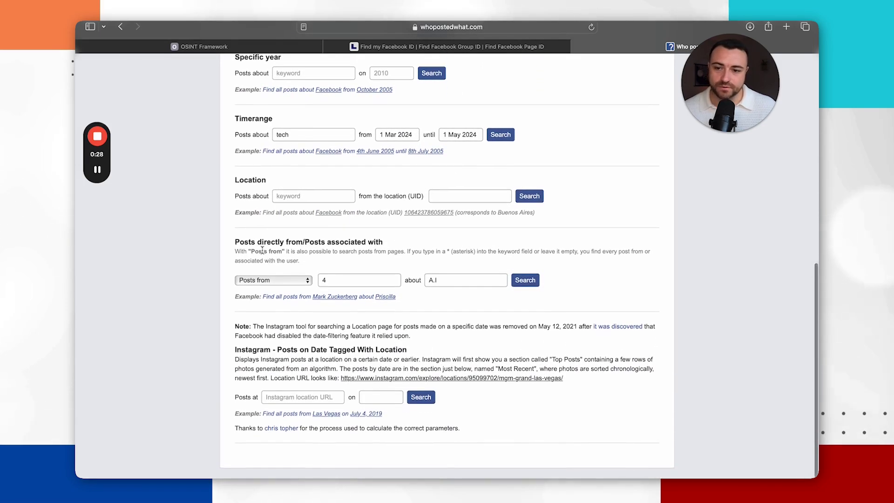
left_click(336, 278)
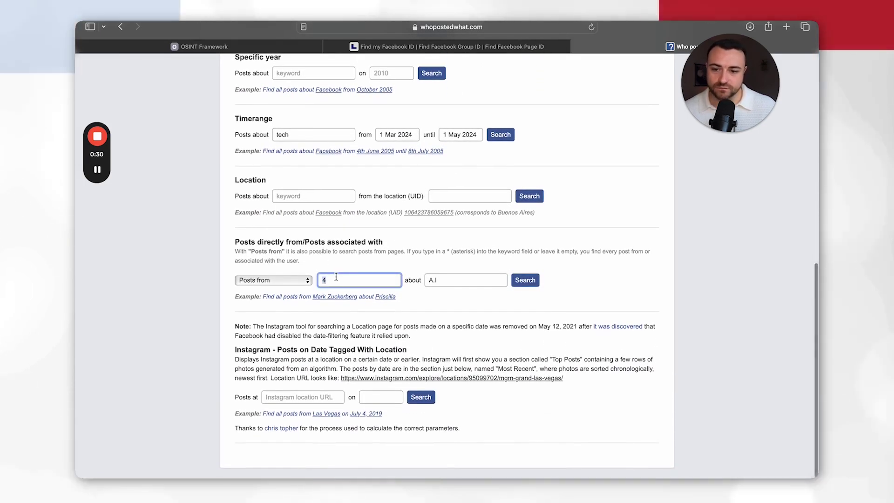
left_click(529, 282)
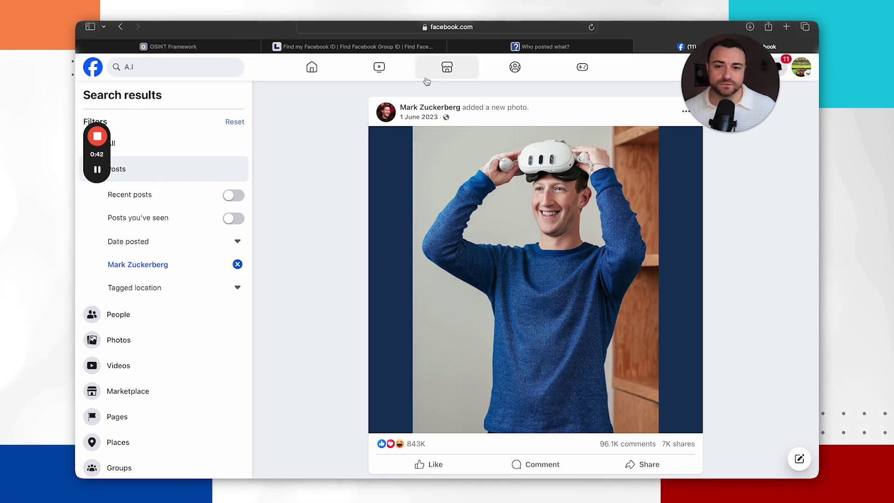
Review the Who posted what? form, pointing out the profile URL used for the lookup.
left_click(534, 48)
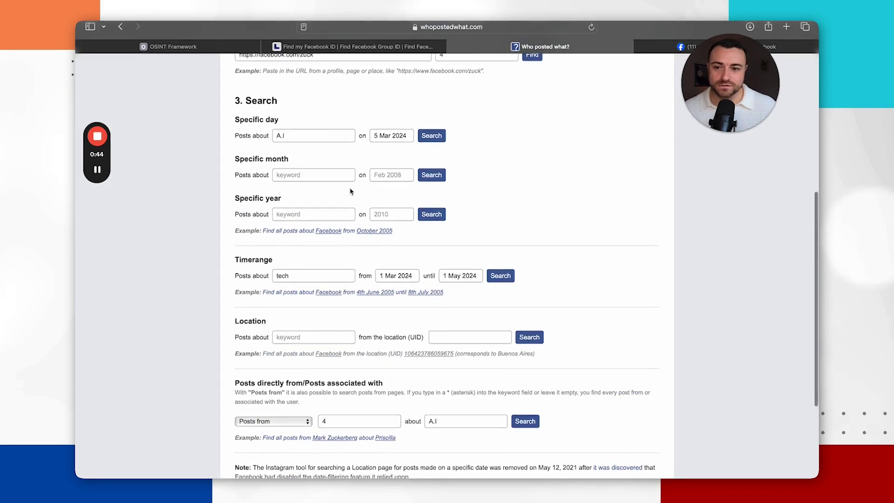
scroll(350, 191, "up", 5)
left_click(326, 192)
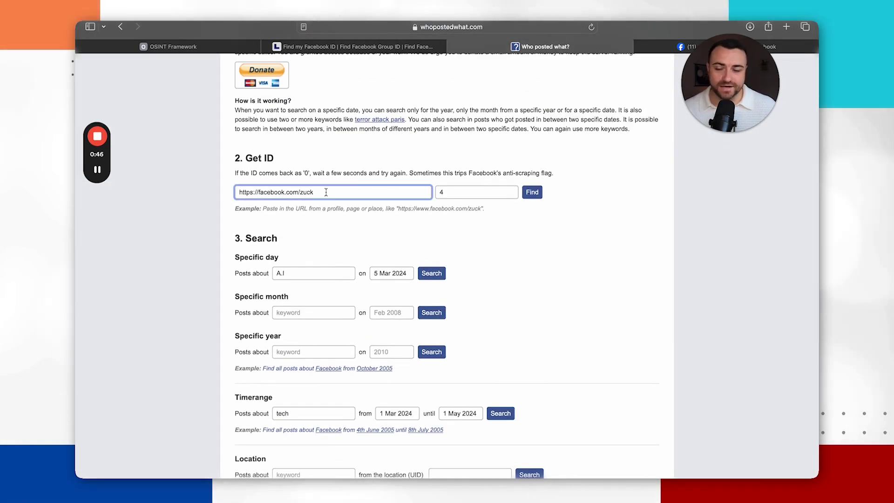
scroll(483, 194, "down", 6)
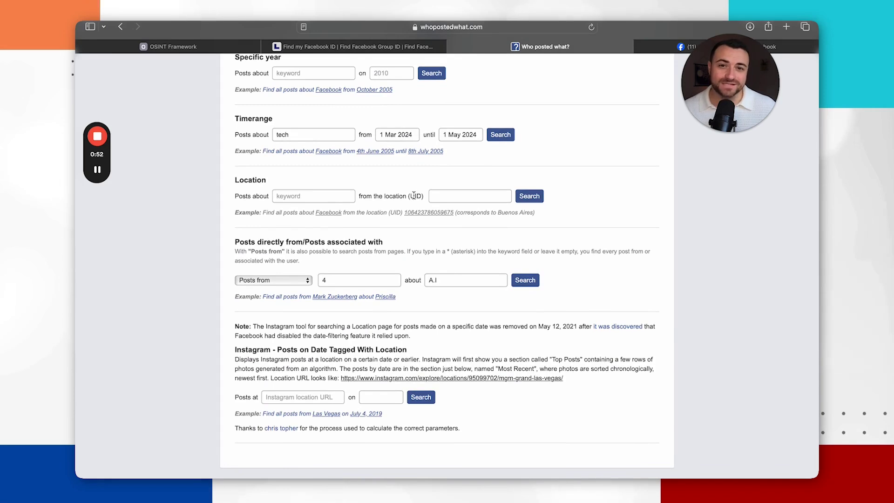
Open Osintgram (T) from OSINT Framework's Instagram tools.
mouse_move(99, 175)
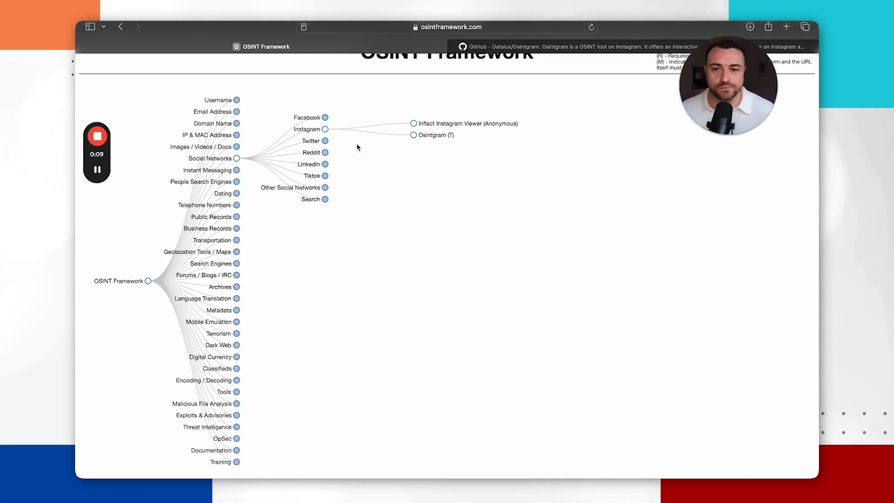
scroll(358, 147, "up", 1)
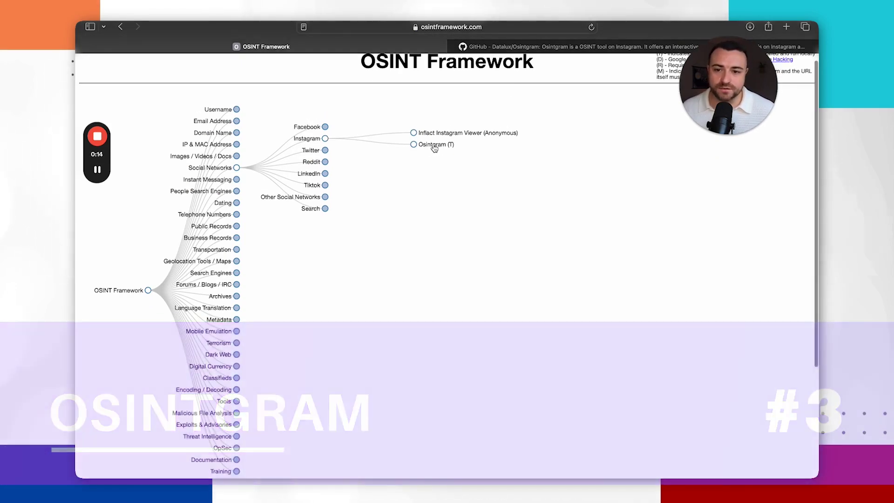
left_click(435, 152)
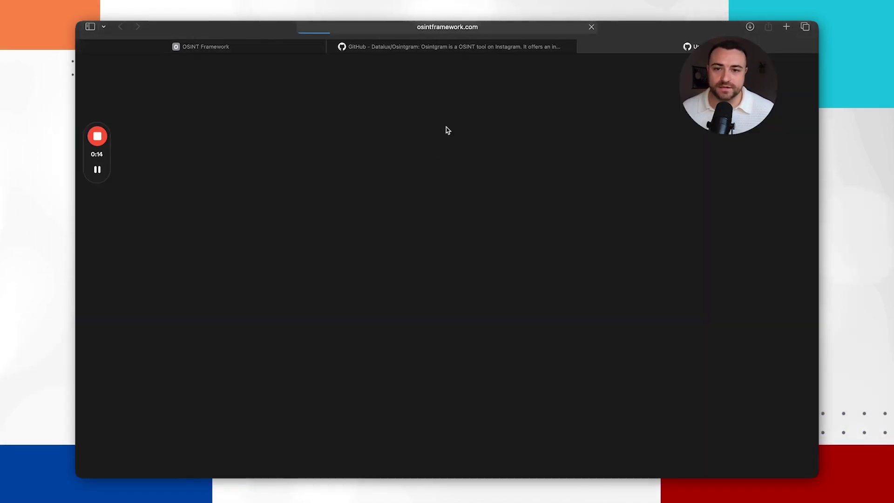
Scroll the Osintgram GitHub page past the file list to the README's Tools and Commands section.
scroll(281, 195, "down", 5)
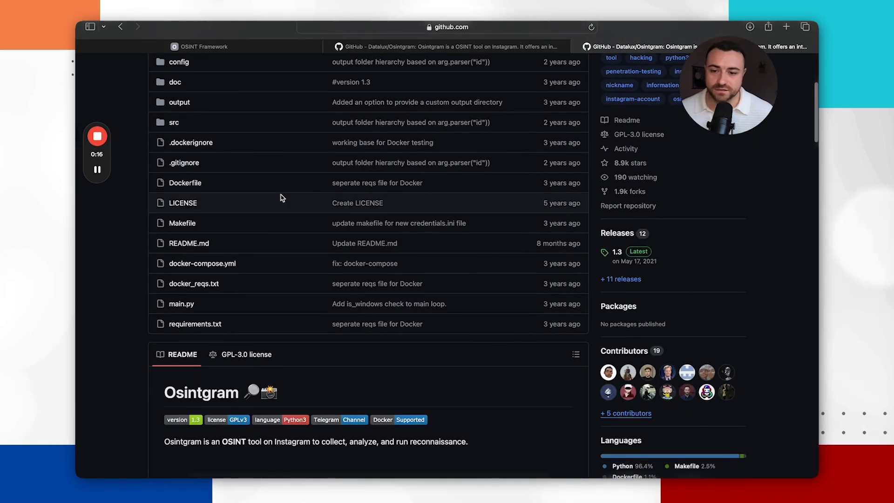
scroll(280, 198, "down", 6)
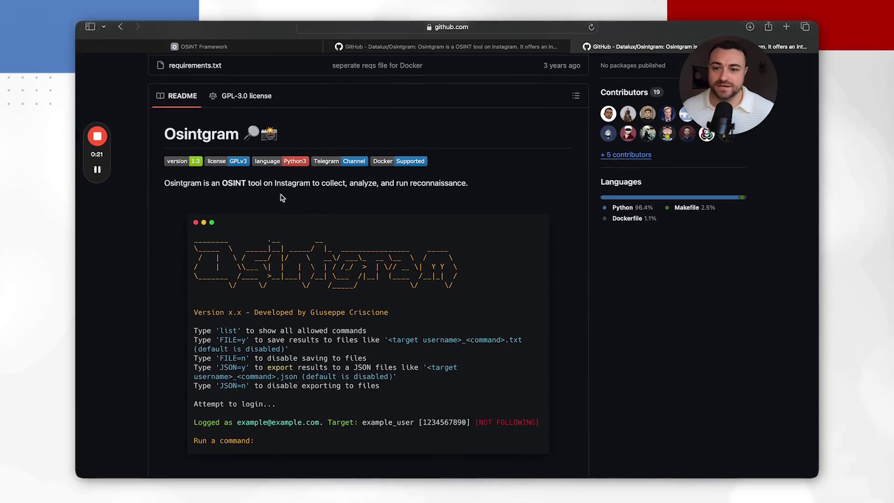
scroll(281, 197, "down", 1)
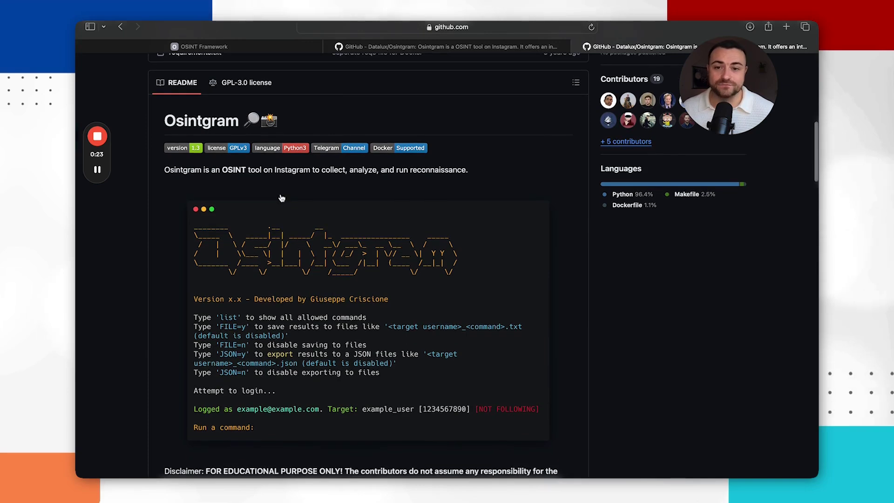
scroll(405, 207, "down", 2)
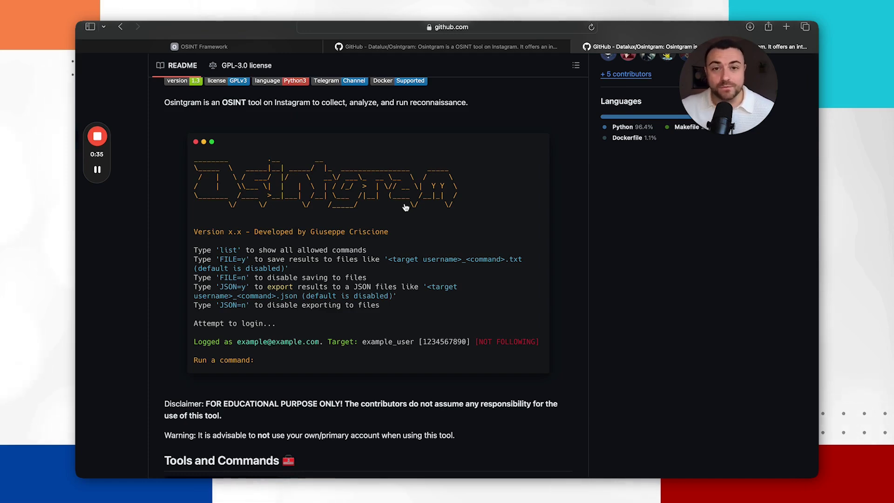
scroll(269, 200, "down", 5)
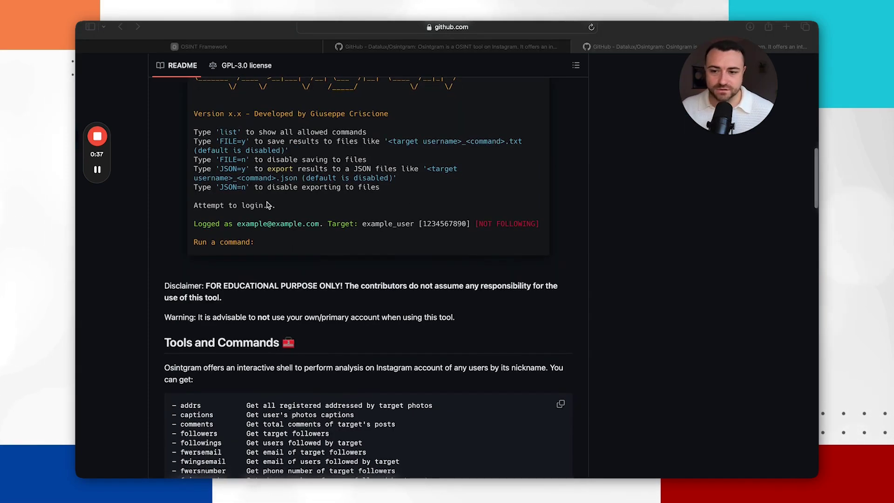
scroll(269, 205, "down", 6)
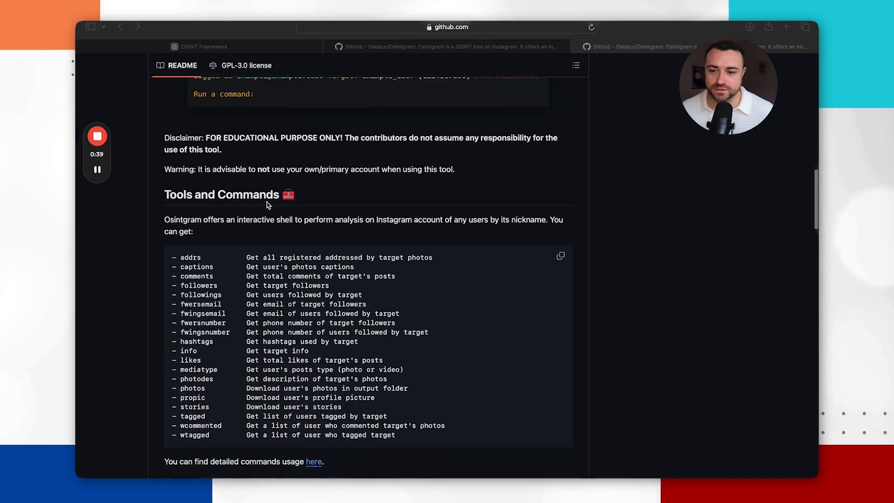
scroll(268, 205, "down", 2)
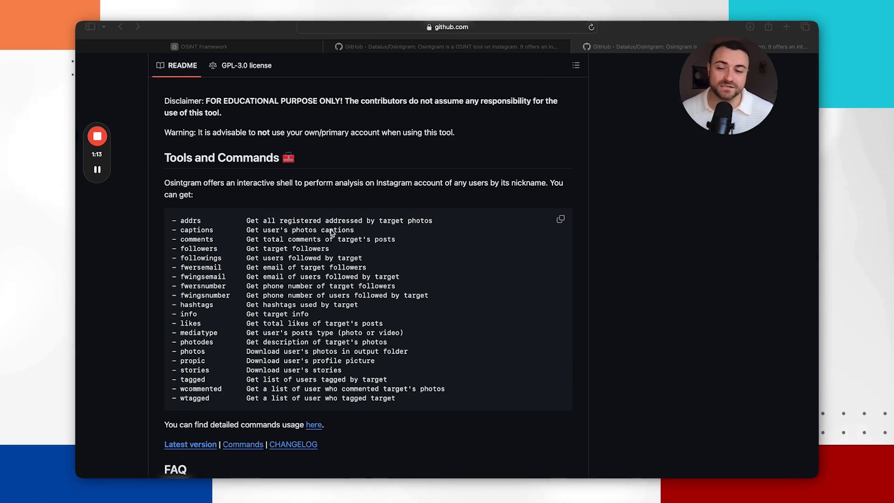
scroll(332, 233, "down", 3)
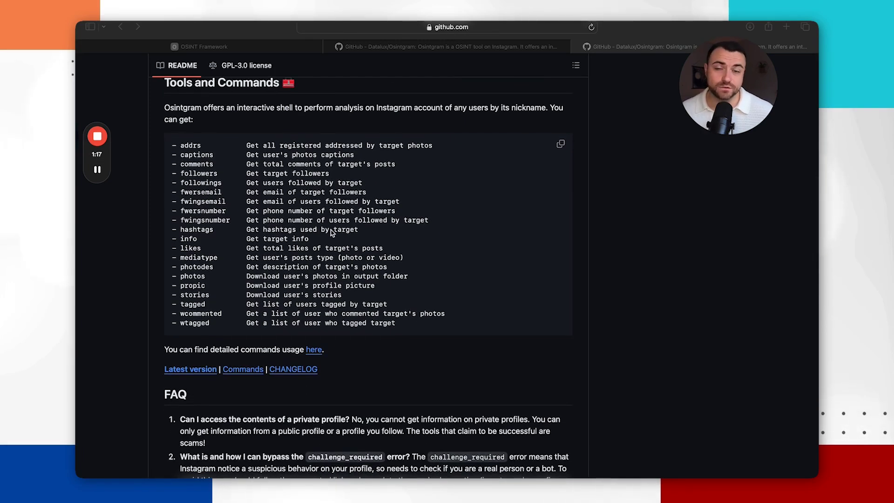
scroll(332, 233, "down", 2)
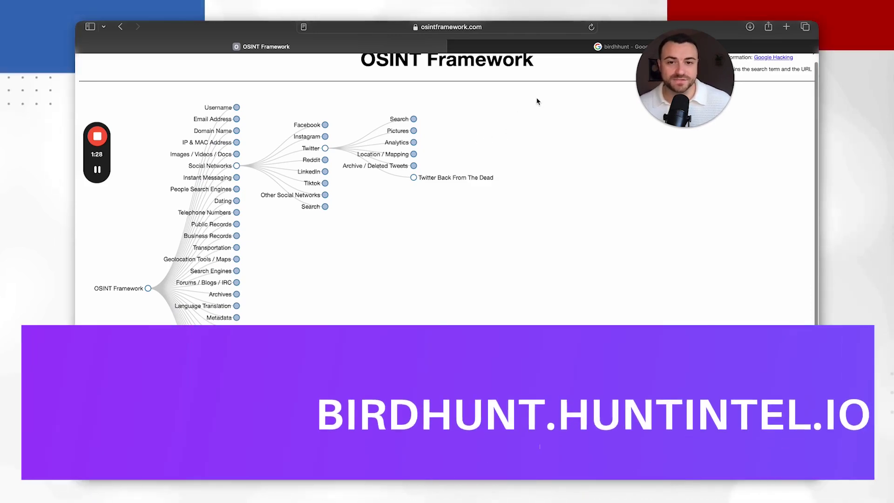
Open 'BirdHunt | Find Tweets By Location' from the Google results for birdhunt.
key("ctrl+Tab")
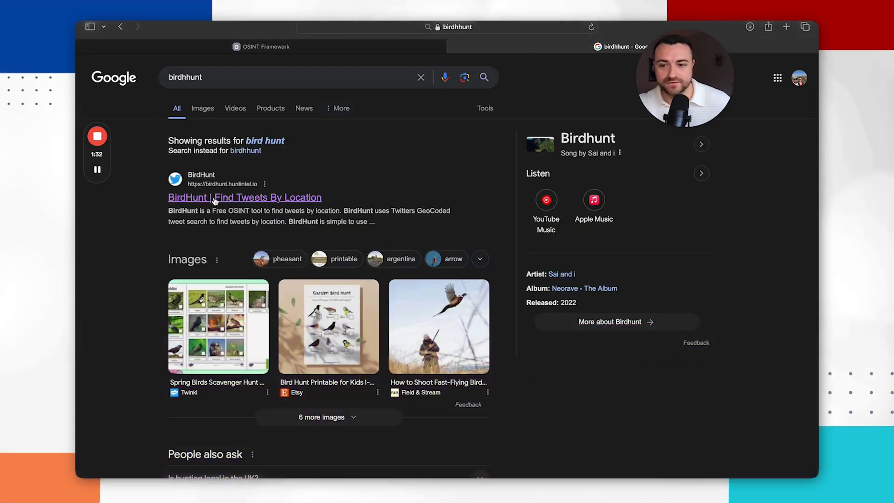
left_click(215, 199)
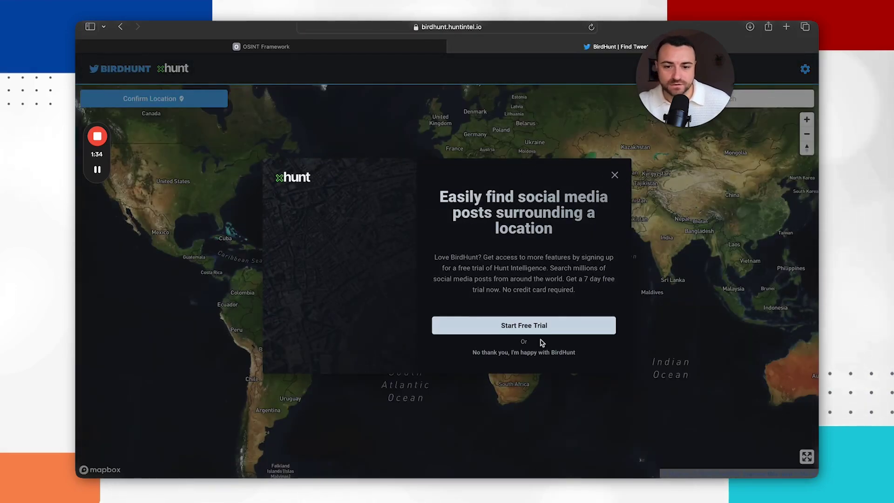
Dismiss the free-trial offer, confirm the pinned location in France, and set the radius to 2.2 km.
left_click(548, 354)
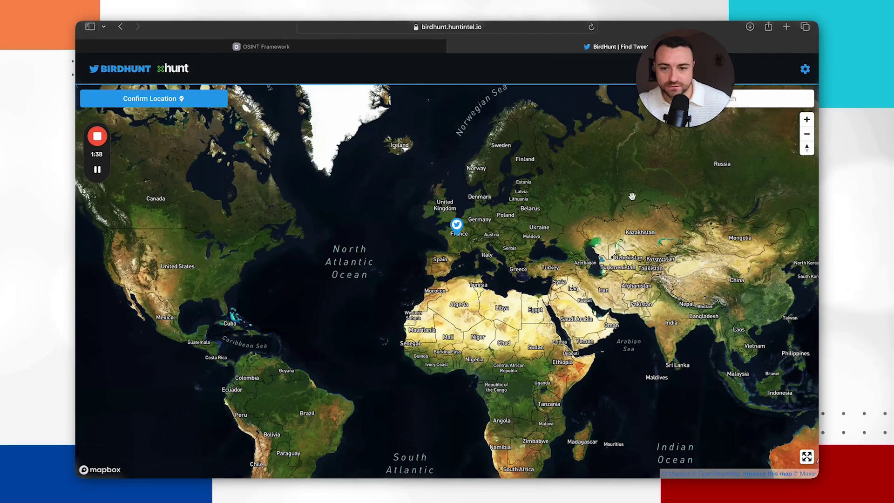
left_click(161, 102)
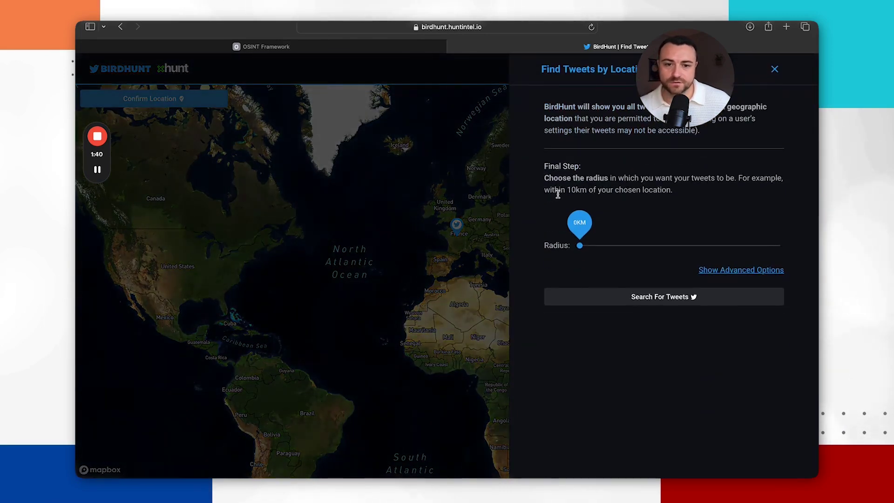
left_click_drag(580, 246, 597, 245)
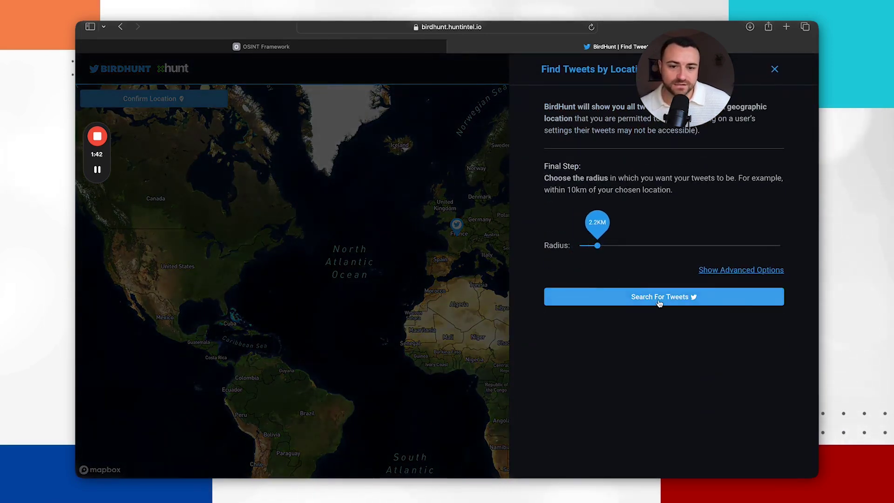
Search for tweets within 2.2 km of the France pin, opening the latest results on X.
left_click(659, 302)
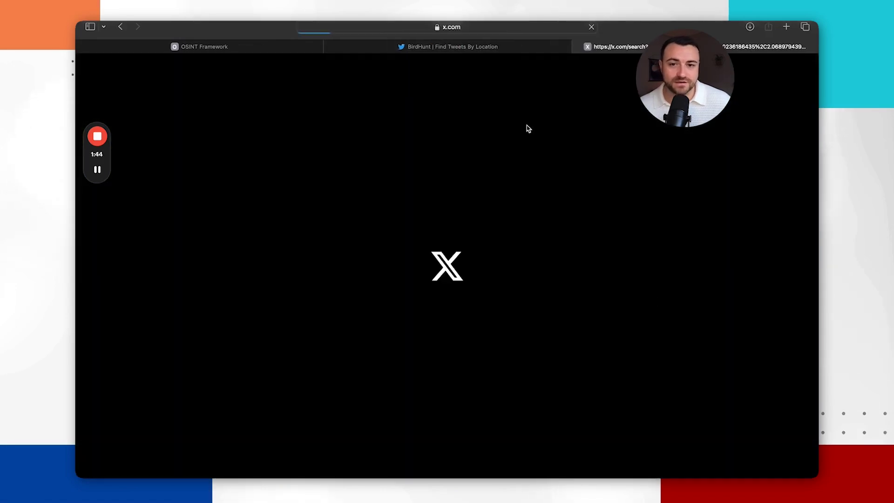